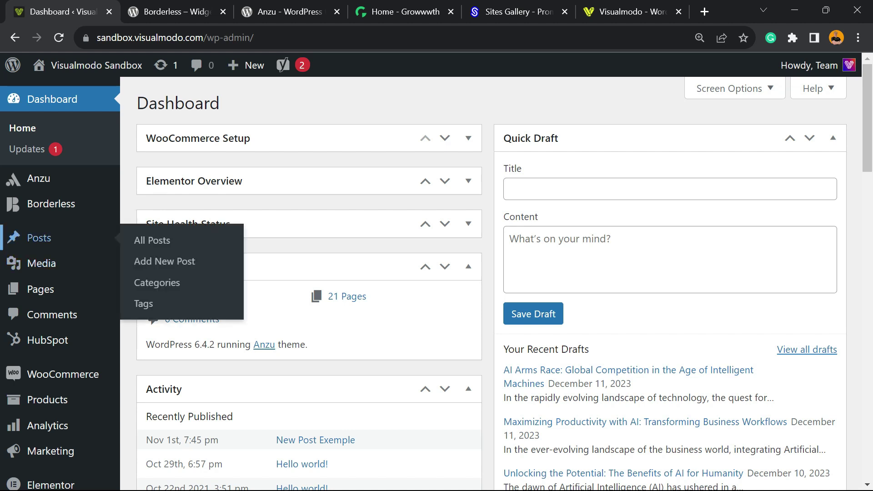
Open the All Posts list from the Posts menu in the admin sidebar.
click(39, 238)
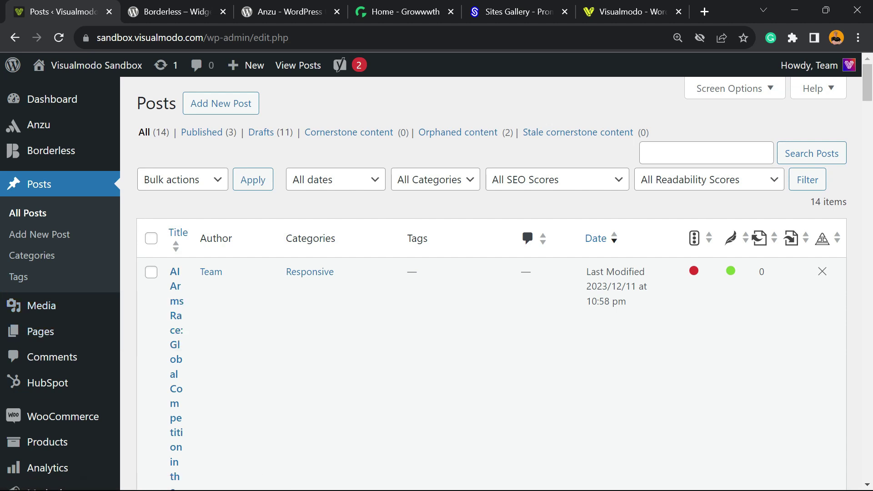
scroll(491, 282, down, 4)
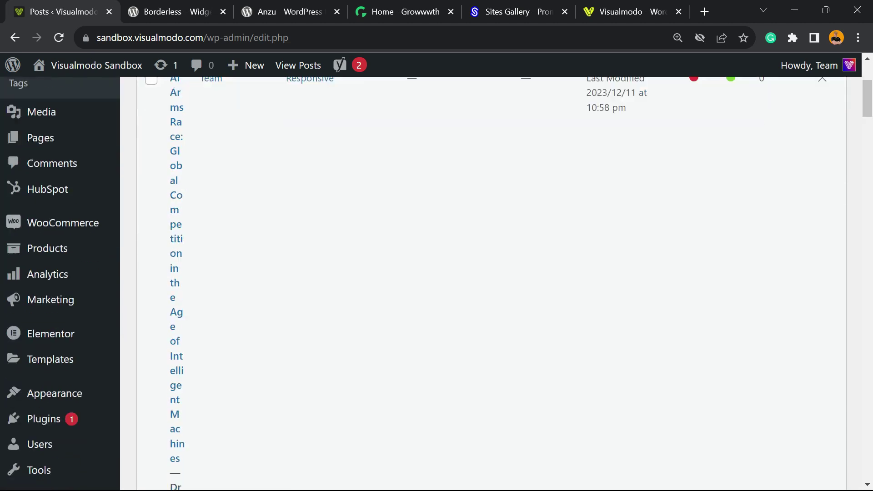
scroll(491, 282, down, 4)
scroll(491, 282, up, 5)
scroll(437, 272, up, 3)
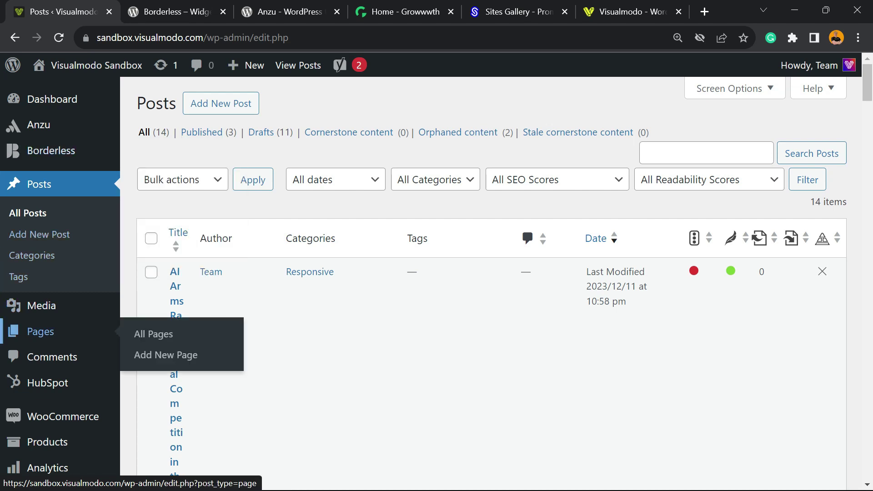
scroll(45, 331, down, 2)
scroll(45, 318, down, 1)
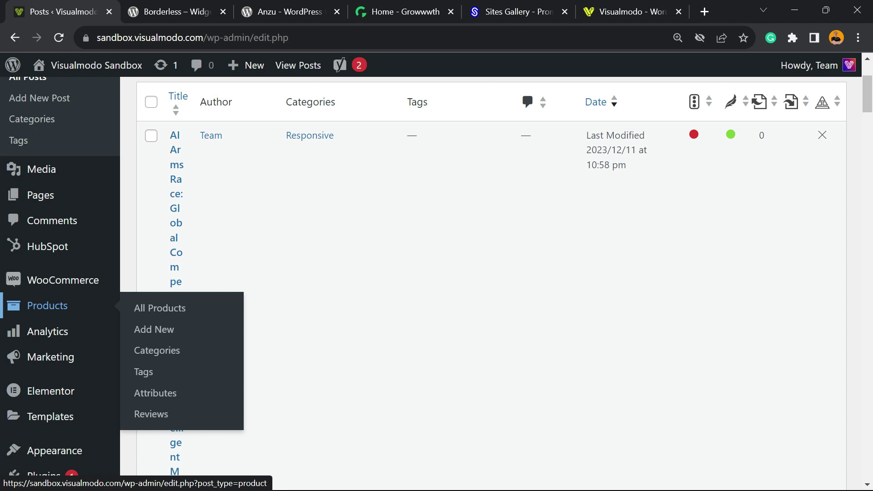
scroll(41, 223, up, 3)
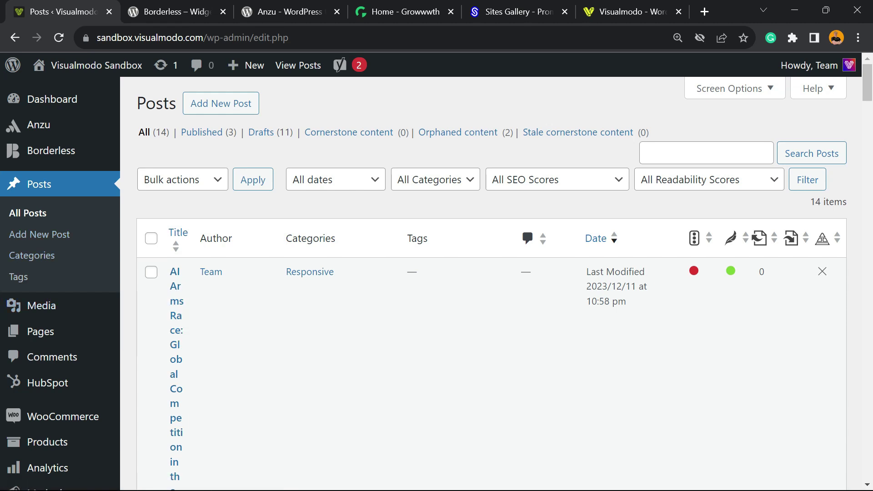
scroll(32, 273, down, 3)
scroll(46, 280, down, 3)
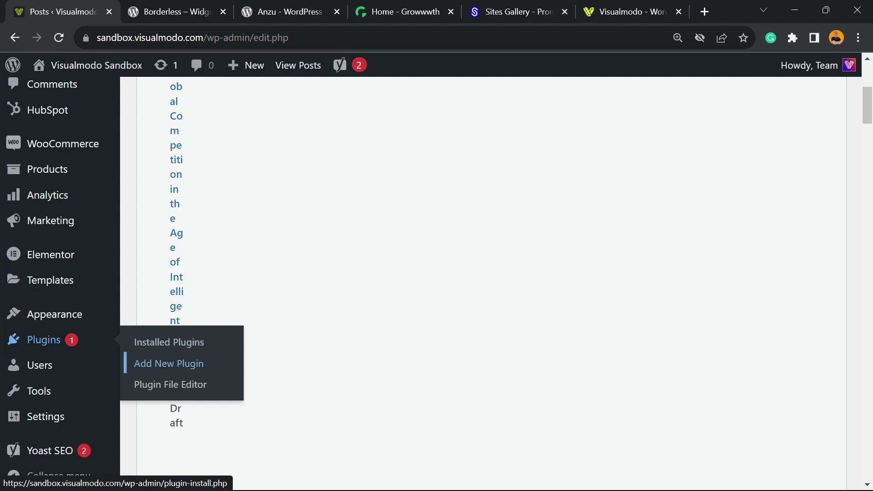
Search Add New Plugin for 'Post Type Switcher', install it, and activate it.
click(169, 363)
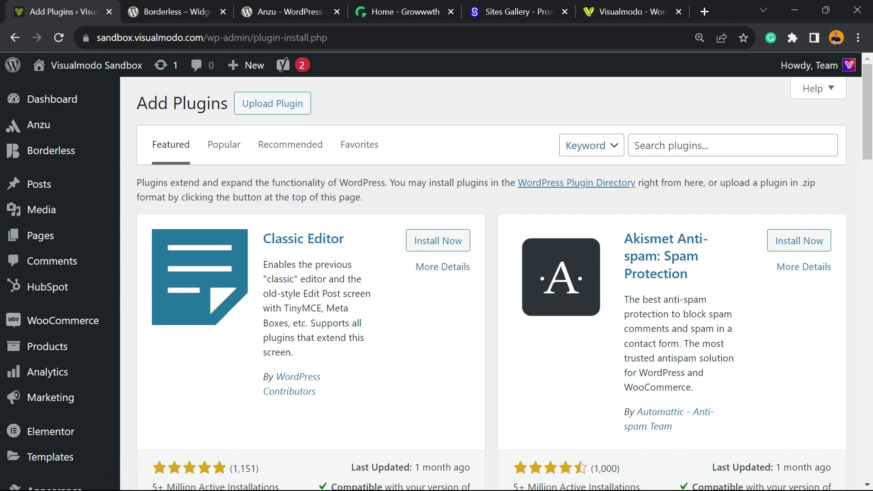
right_click(690, 153)
click(499, 257)
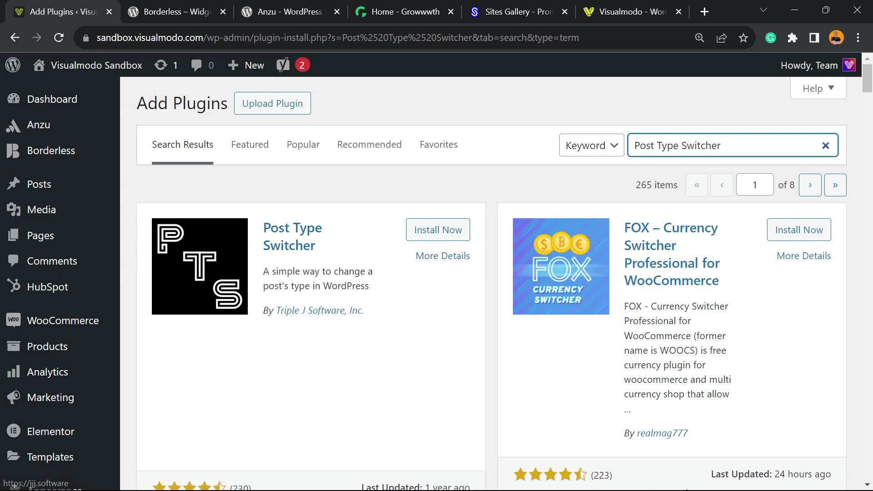
click(438, 230)
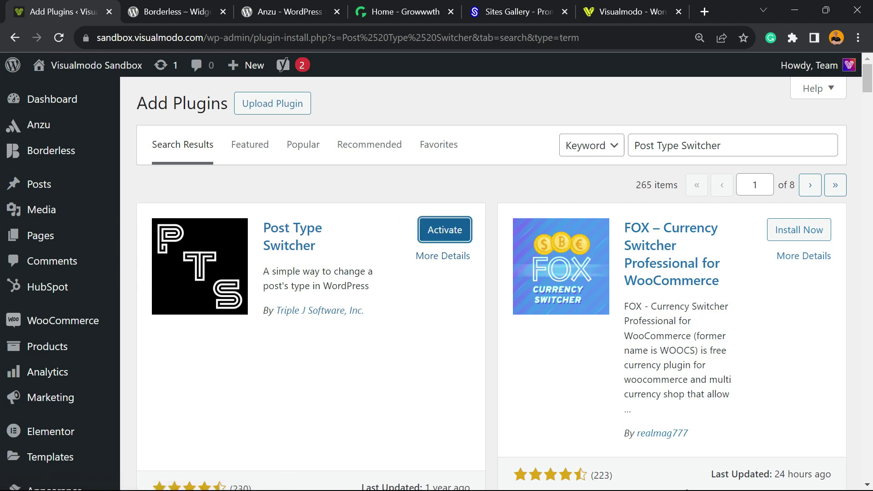
key(Return)
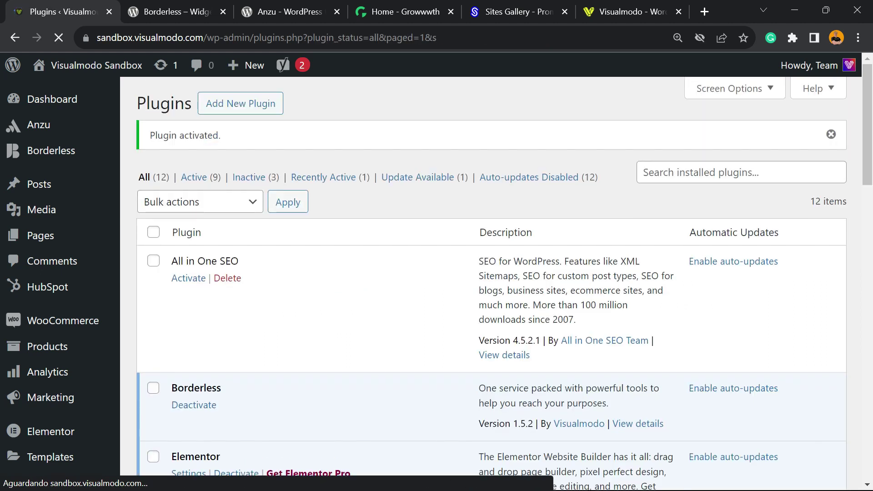
Scroll the Installed Plugins list and highlight the active Post Type Switcher entry.
scroll(436, 282, down, 5)
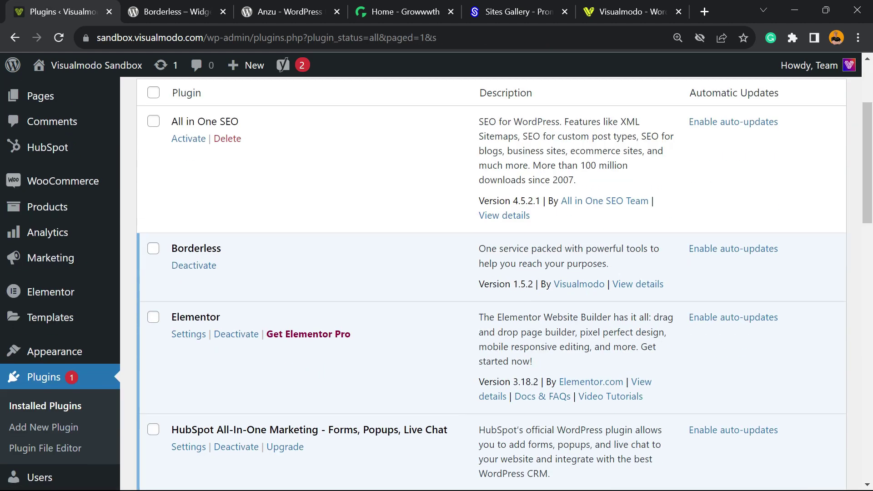
scroll(436, 282, down, 1)
scroll(491, 282, down, 2)
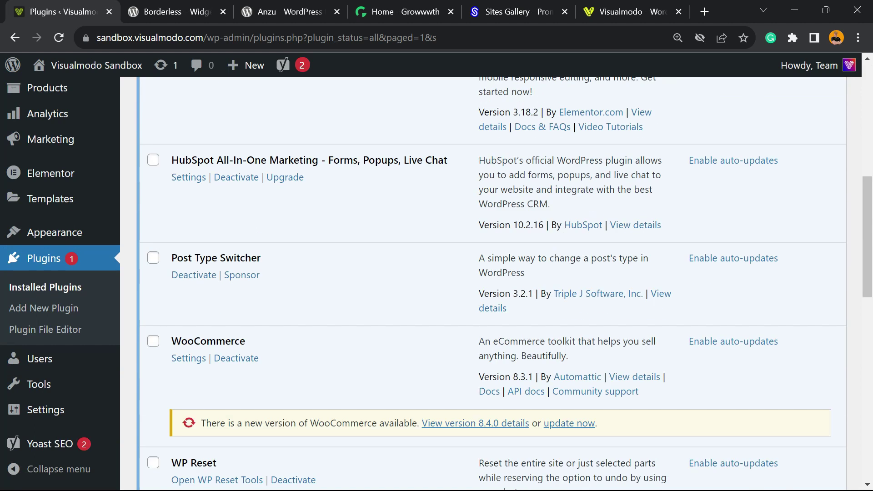
scroll(491, 282, down, 4)
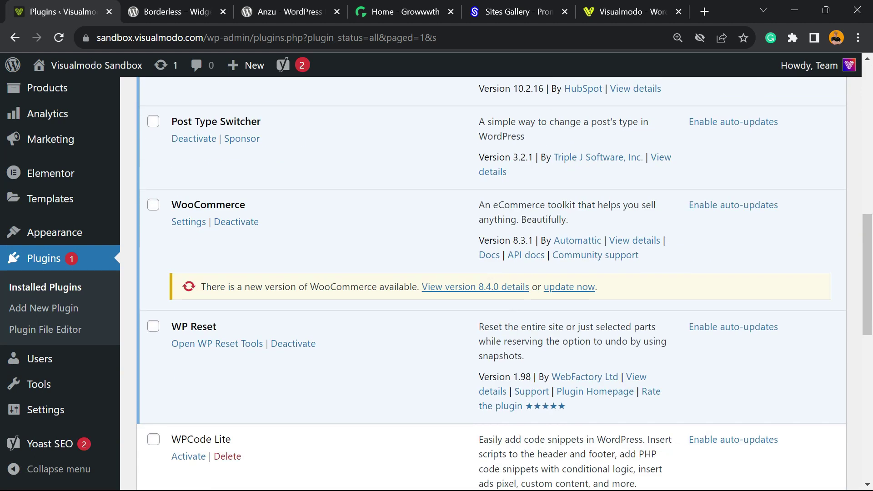
mouse_move(45, 409)
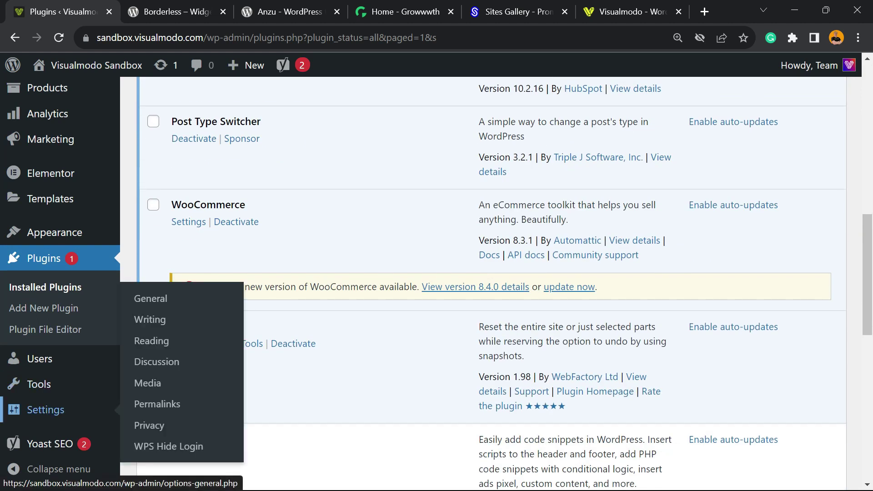
scroll(59, 409, up, 4)
scroll(59, 409, up, 2)
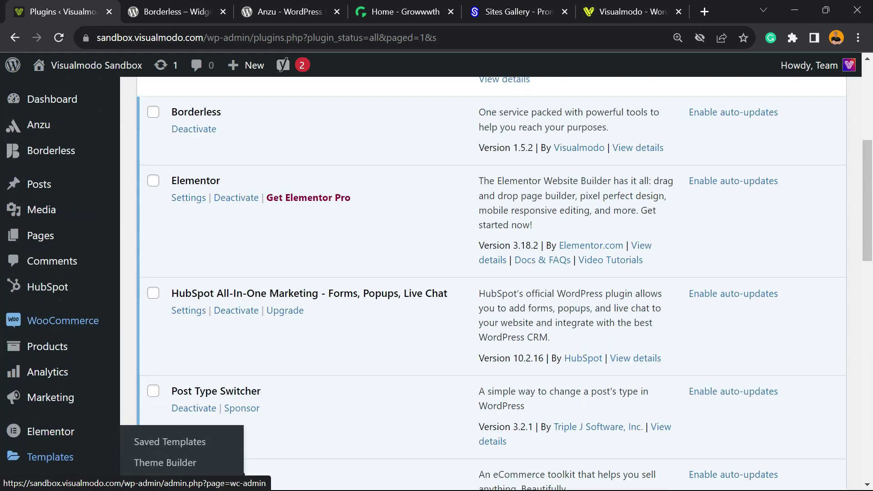
scroll(59, 321, down, 3)
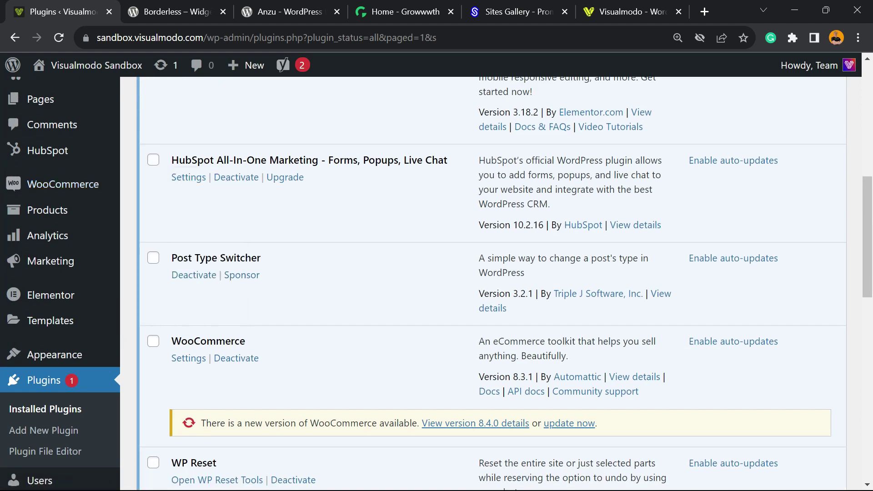
drag(171, 258, 260, 258)
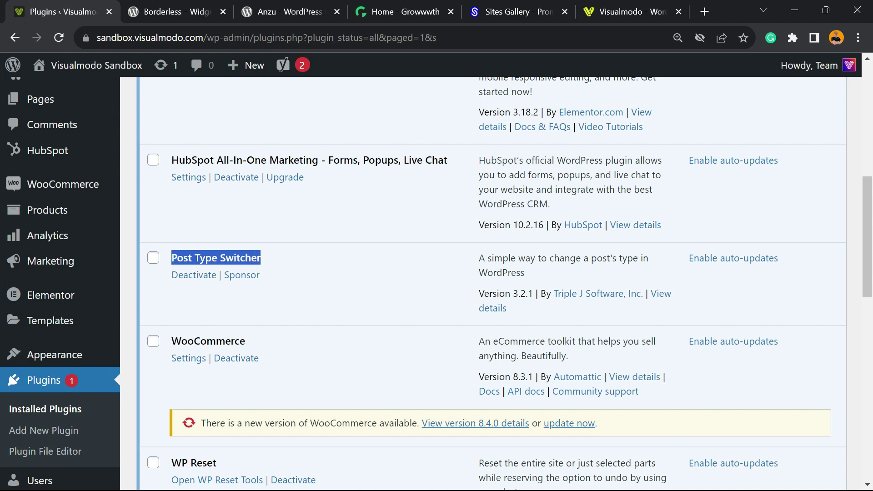
scroll(45, 330, down, 3)
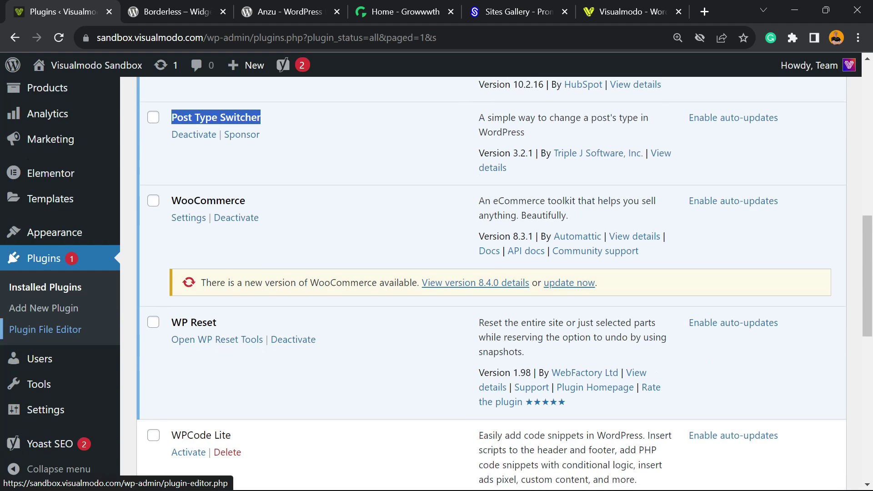
scroll(46, 329, down, 10)
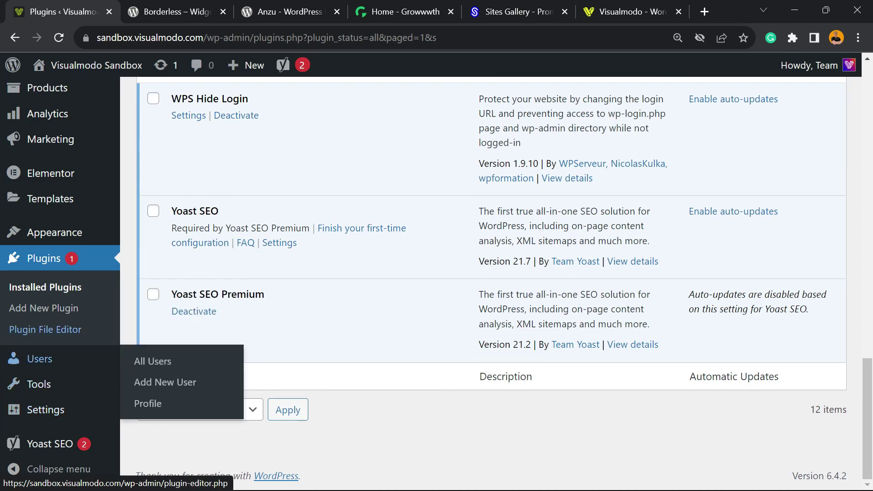
scroll(59, 318, up, 6)
scroll(59, 318, up, 9)
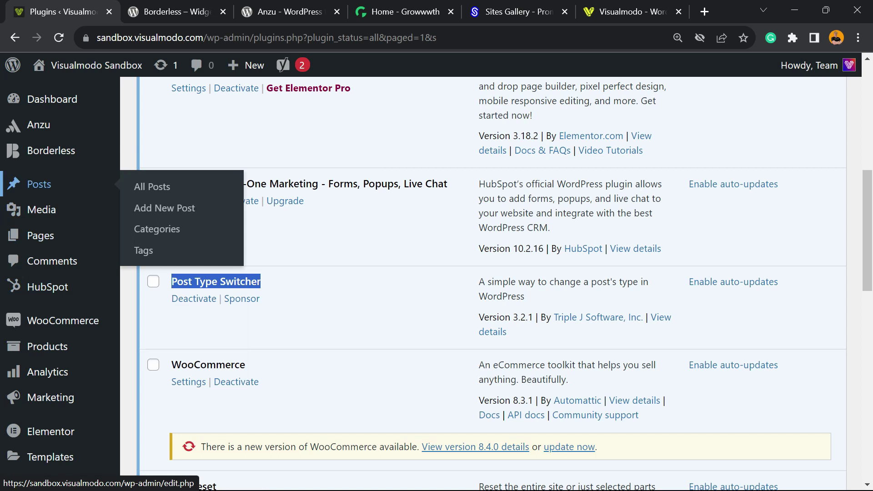
In All Posts, Quick Edit the AI Arms Race post, set Post Type to Page, then cancel.
click(39, 184)
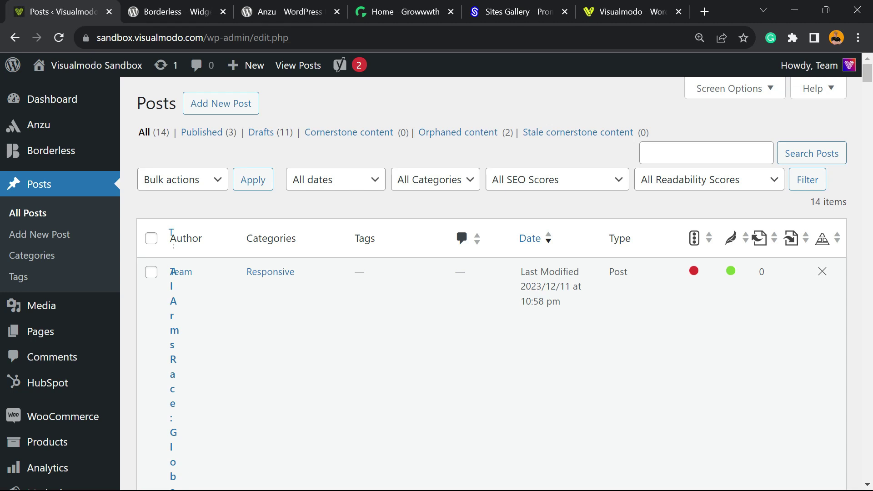
key(ctrl+minus)
key(ctrl+minus)
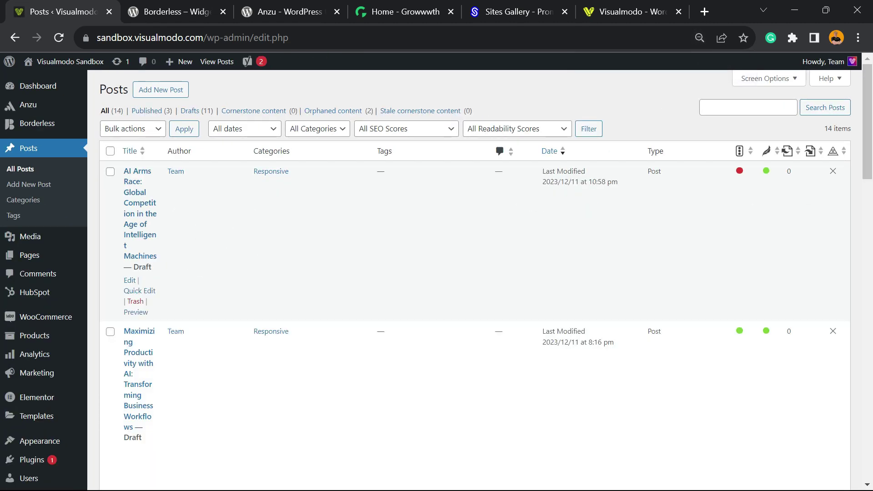
click(139, 291)
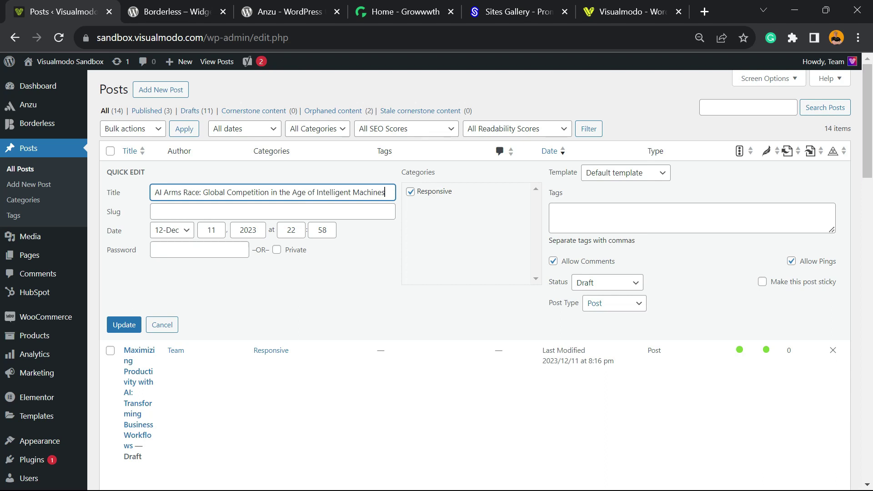
click(614, 303)
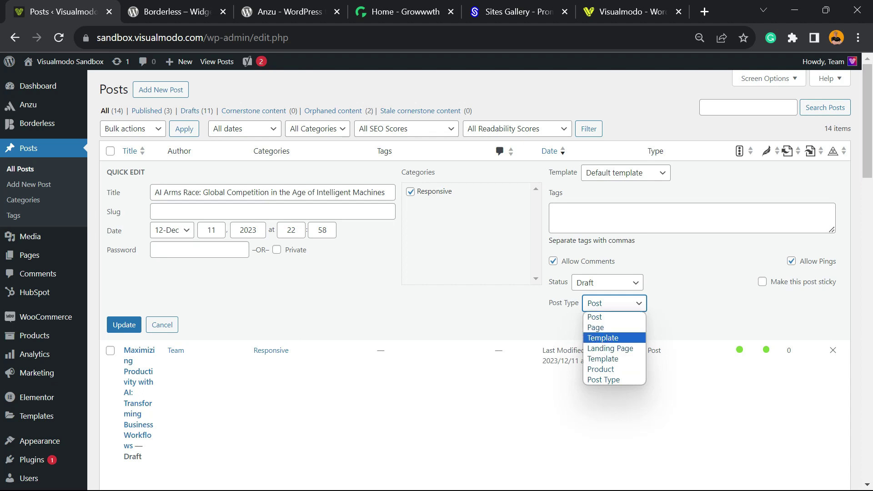
click(596, 328)
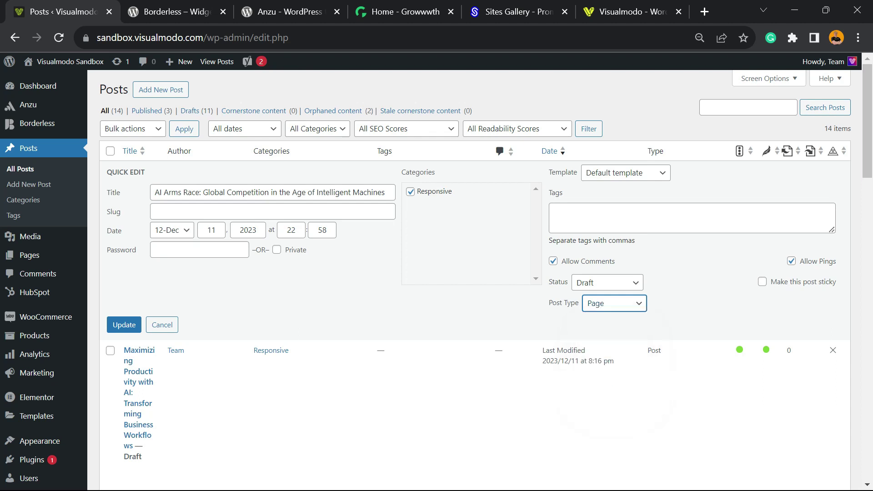
click(162, 325)
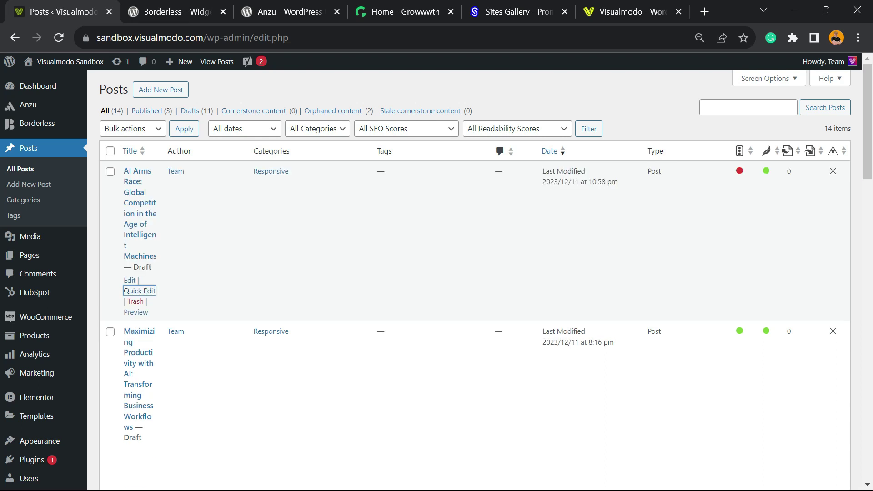
Open AI Arms Race in the editor and collapse the Anzu Header, Hero and Custom CSS panels.
click(138, 214)
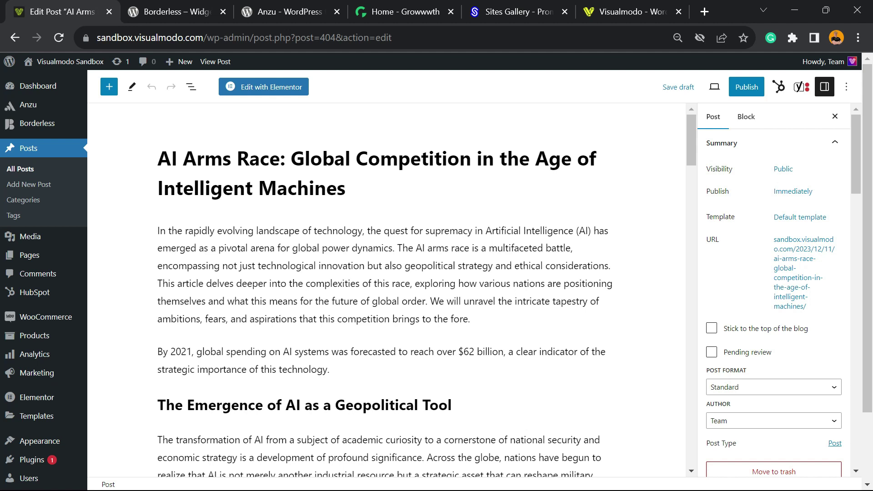
scroll(773, 300, down, 2)
scroll(773, 300, down, 4)
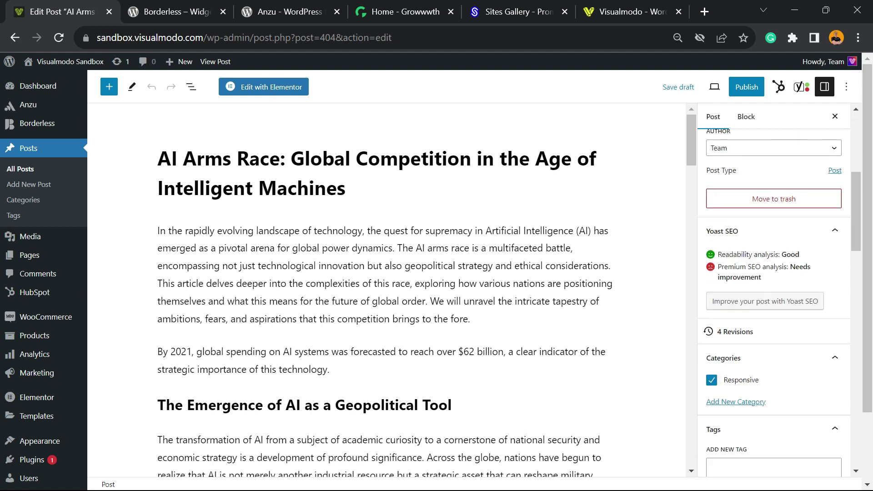
scroll(773, 300, down, 5)
scroll(773, 300, down, 5)
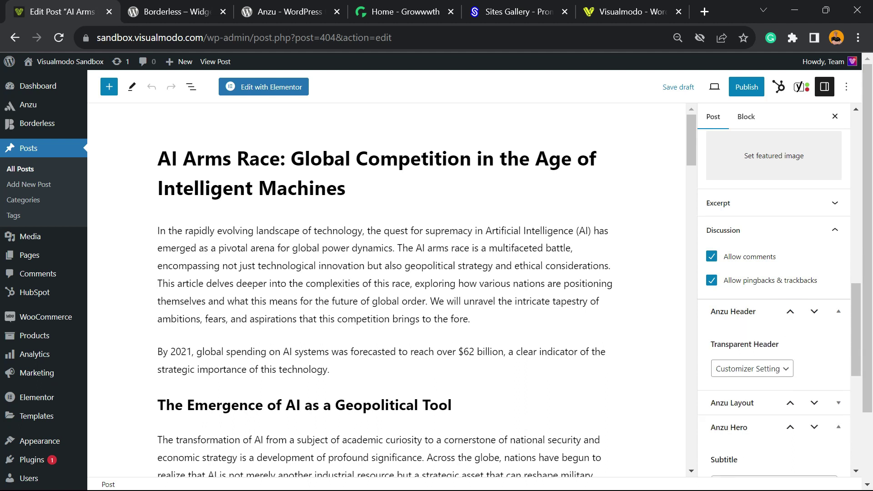
click(838, 311)
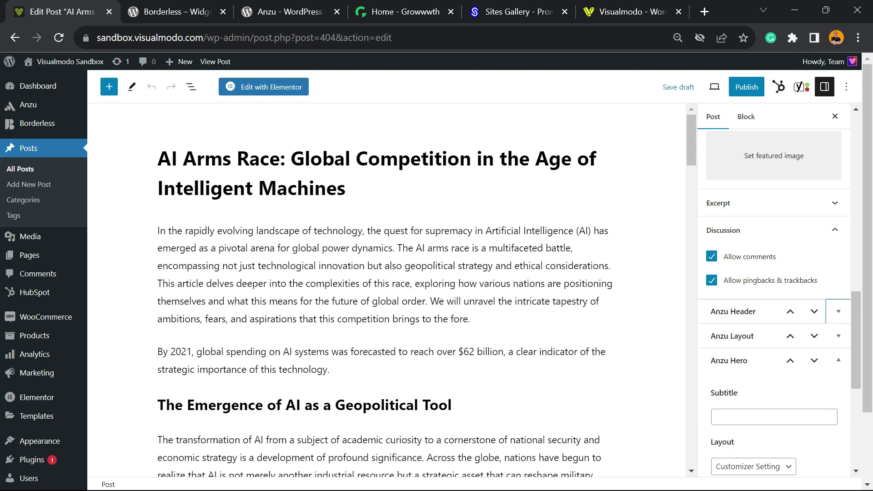
click(838, 360)
click(838, 385)
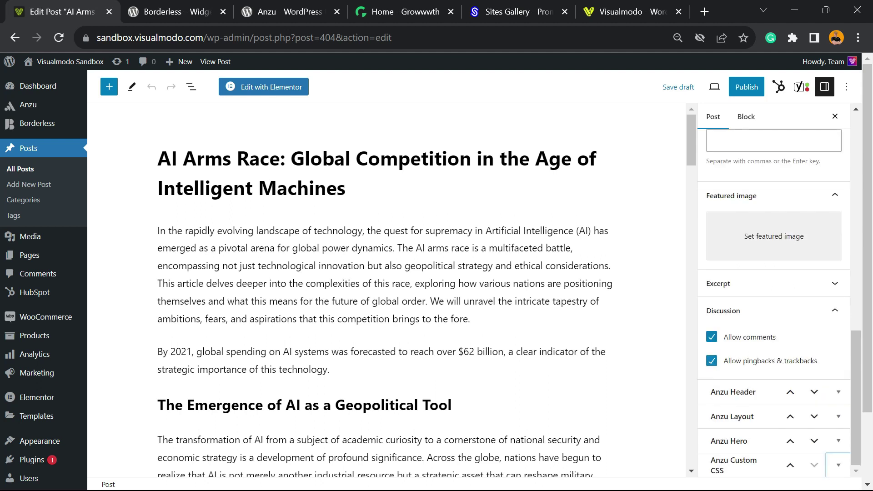
Find the Post Type setting, open its switcher choices, then return to All Posts.
scroll(773, 295, up, 3)
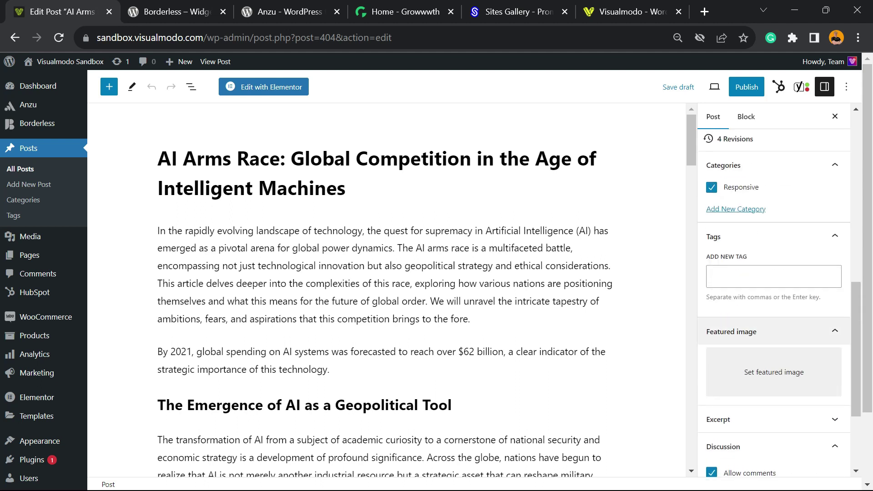
scroll(772, 296, up, 2)
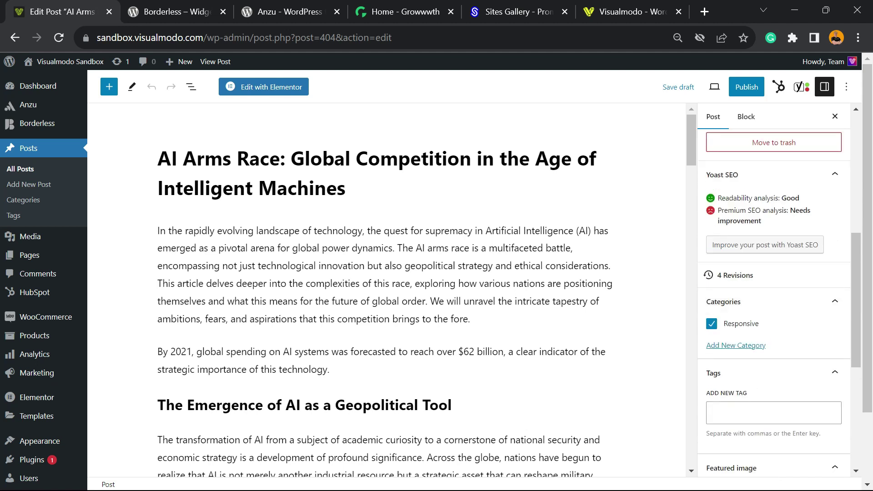
scroll(773, 295, down, 2)
scroll(773, 295, down, 5)
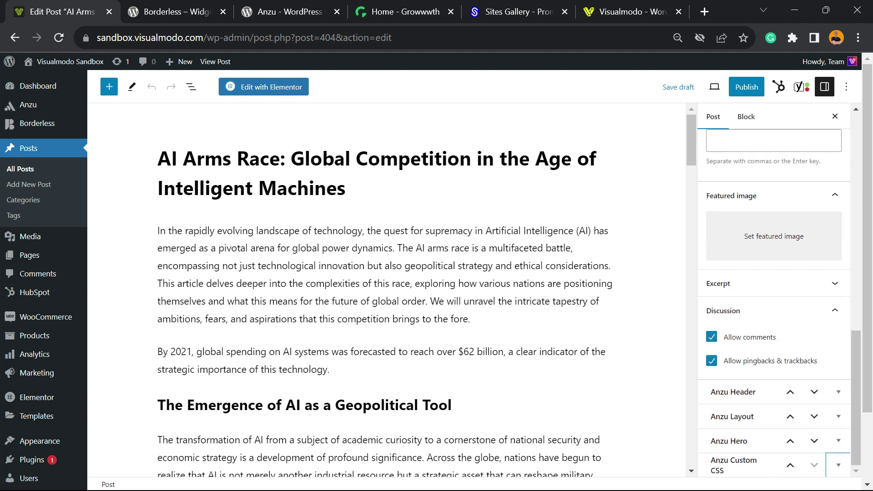
scroll(773, 296, up, 5)
scroll(773, 296, up, 8)
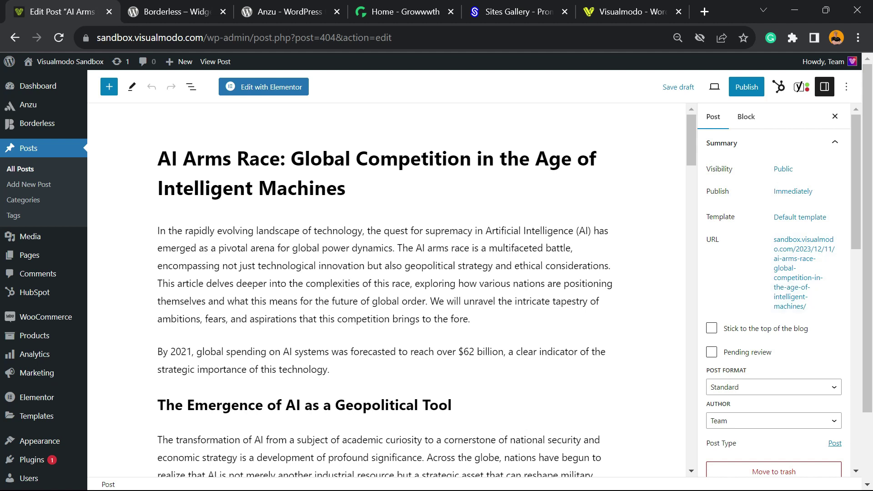
scroll(773, 295, down, 3)
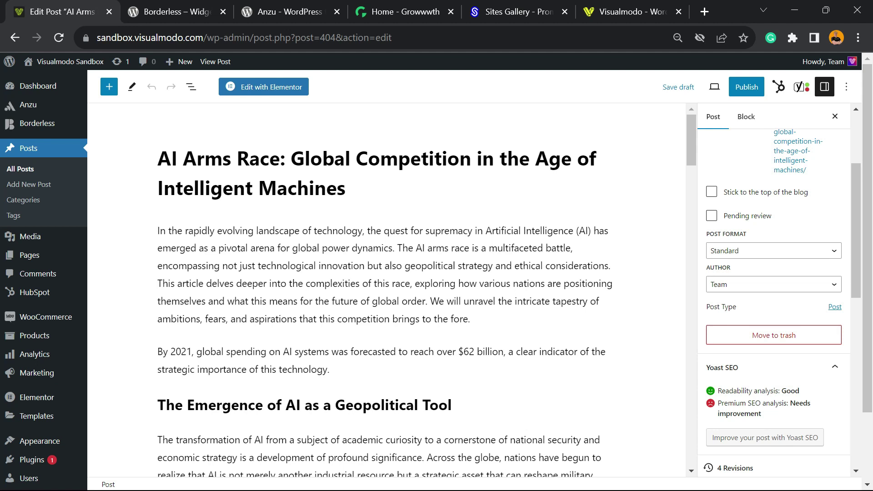
triple_click(721, 306)
click(835, 306)
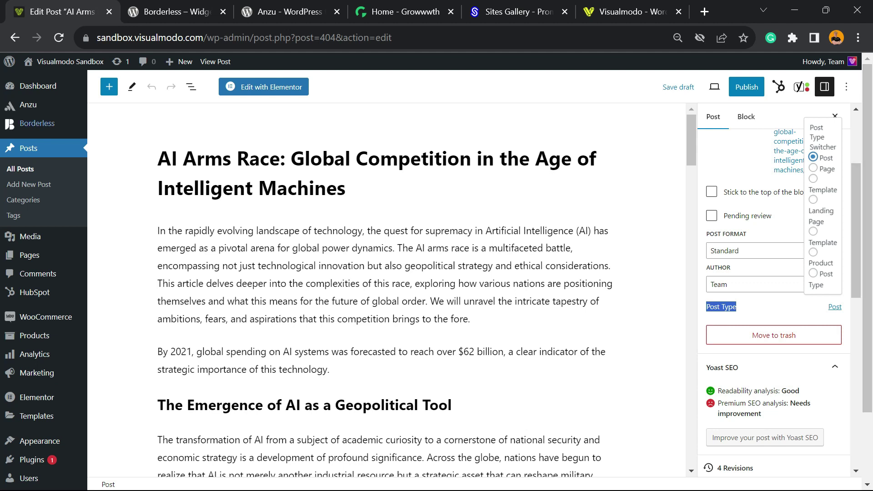
click(28, 148)
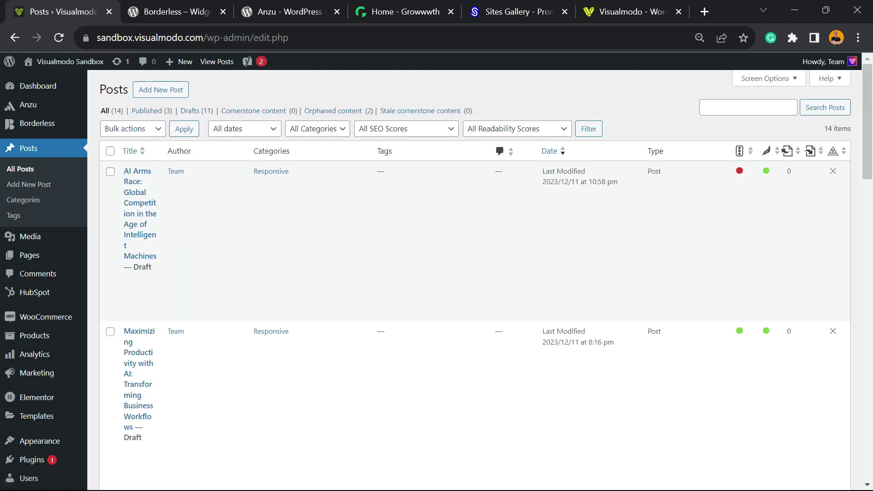
Select all posts, apply the Edit bulk action, and open the Bulk Edit Post Type dropdown.
click(110, 151)
click(132, 129)
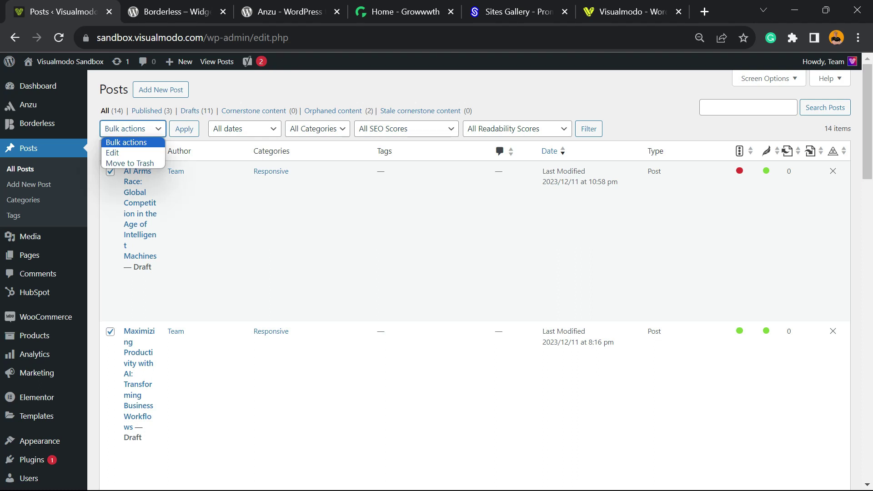
click(112, 152)
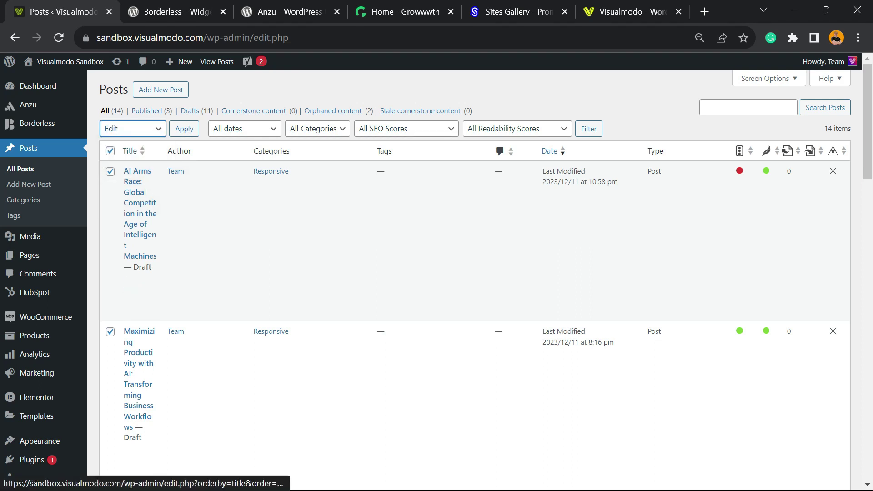
click(184, 129)
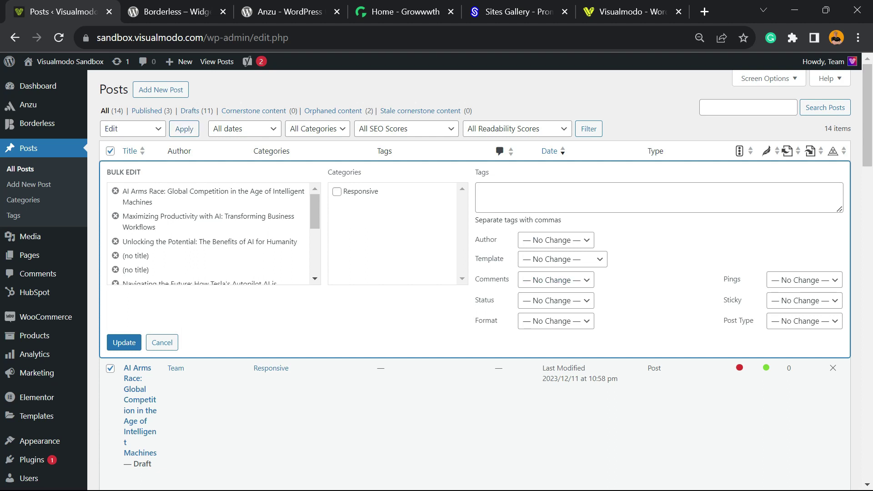
click(804, 321)
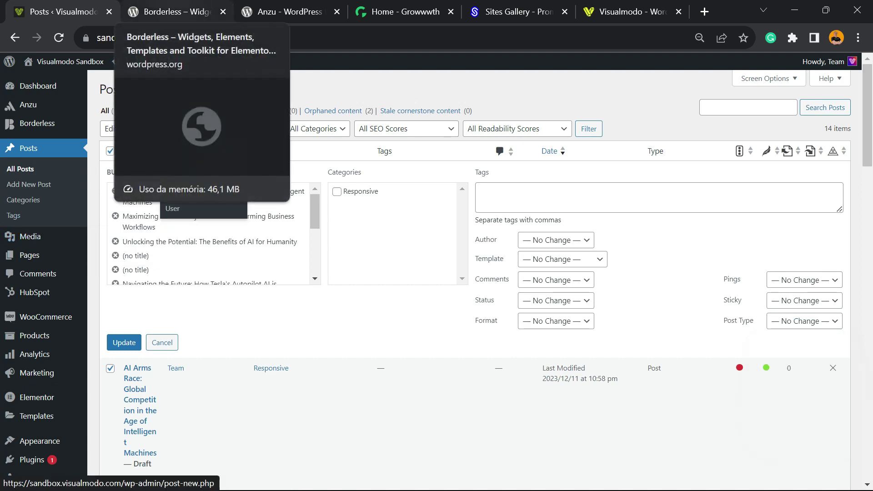
Show the Borderless plugin page on WordPress.org and highlight its title.
click(173, 11)
scroll(436, 273, down, 3)
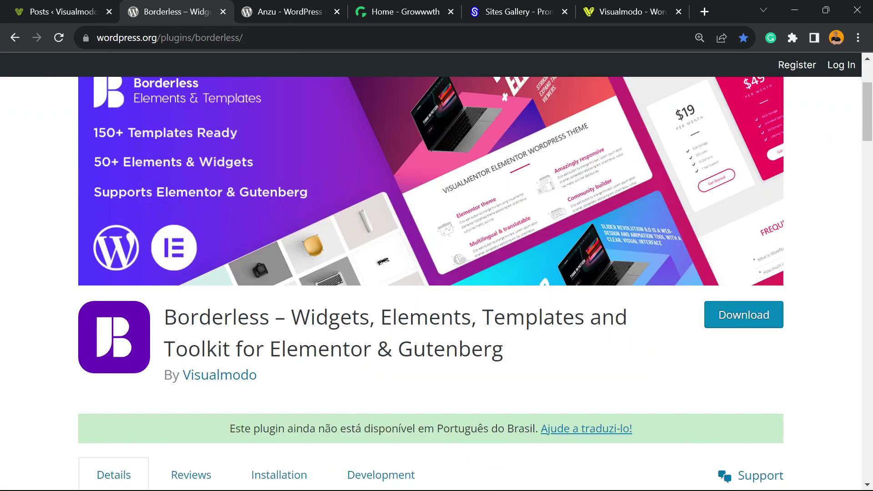
drag(165, 317, 503, 350)
click(502, 350)
double_click(329, 317)
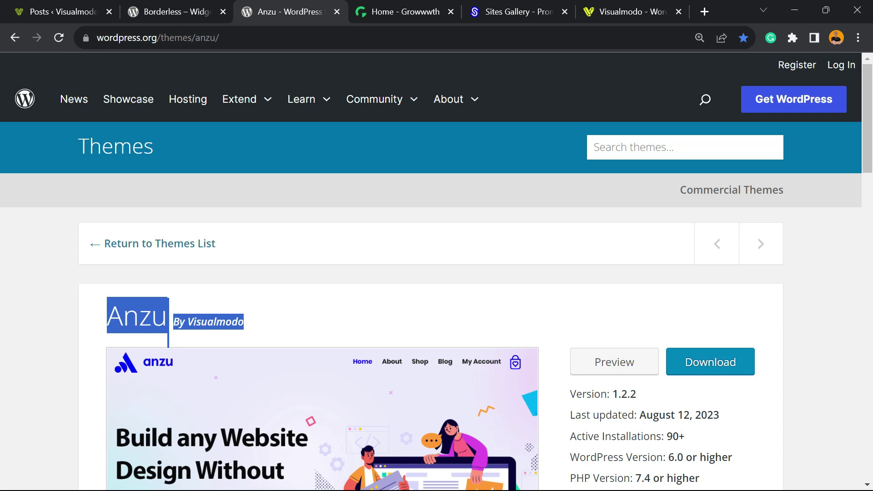
Highlight the Growwwth domain, then scroll Sites Gallery's hotel and agency website thumbnails.
key(ctrl+Tab)
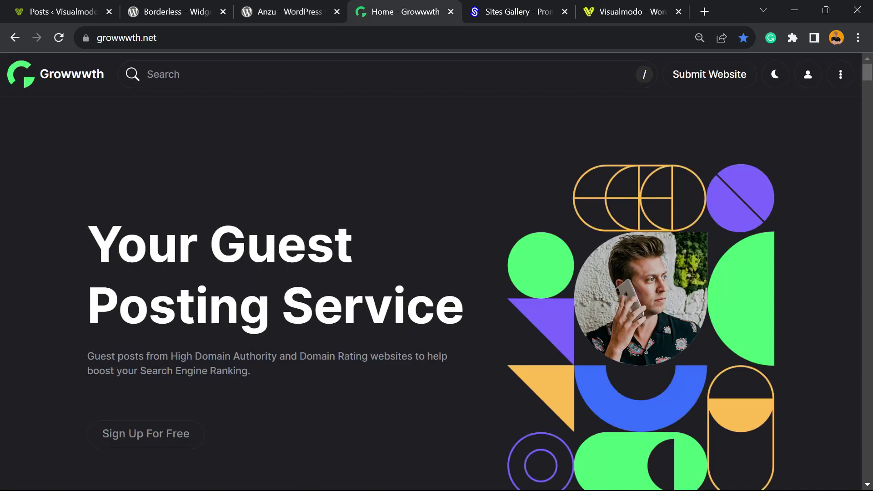
double_click(150, 38)
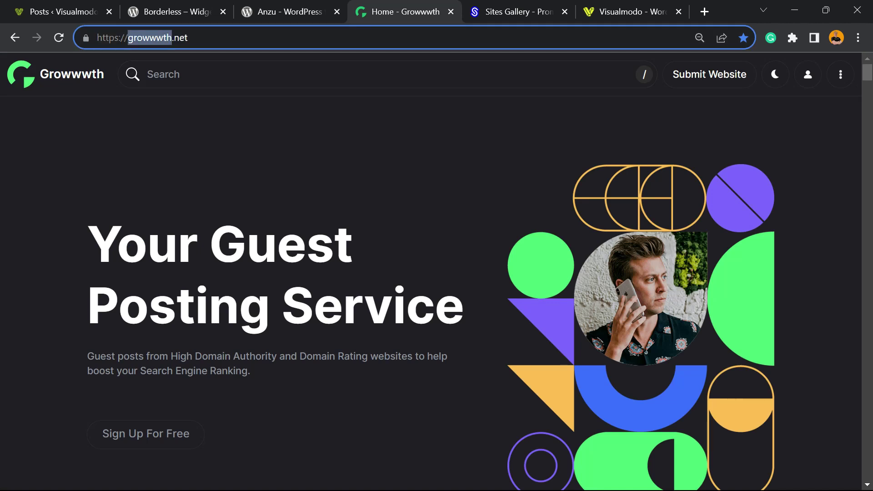
key(ctrl+Tab)
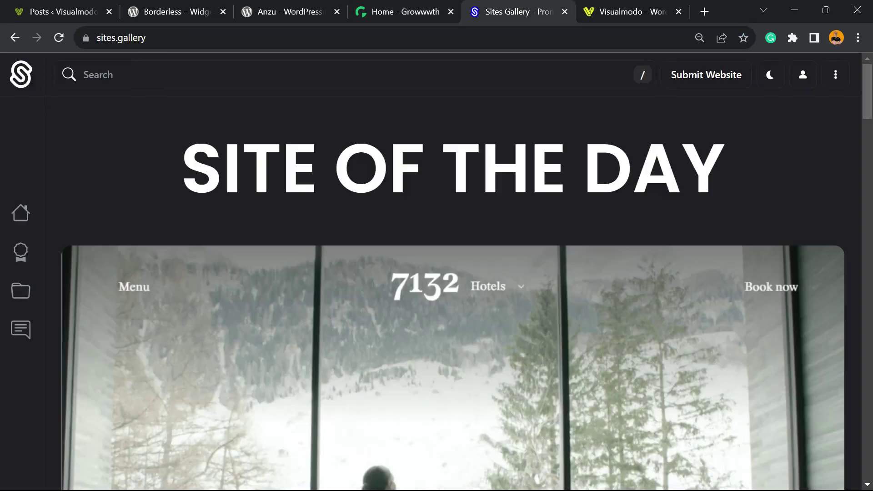
scroll(453, 278, down, 1)
scroll(452, 293, down, 10)
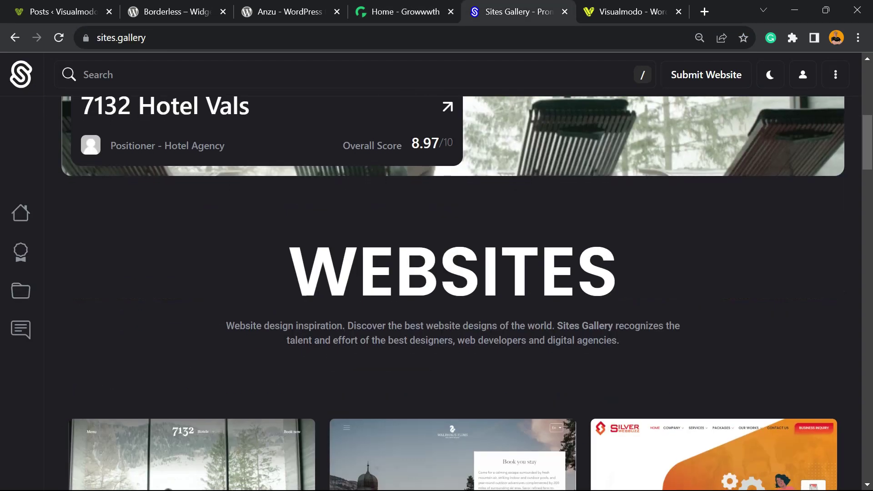
scroll(452, 293, down, 3)
scroll(453, 293, down, 6)
scroll(452, 293, down, 3)
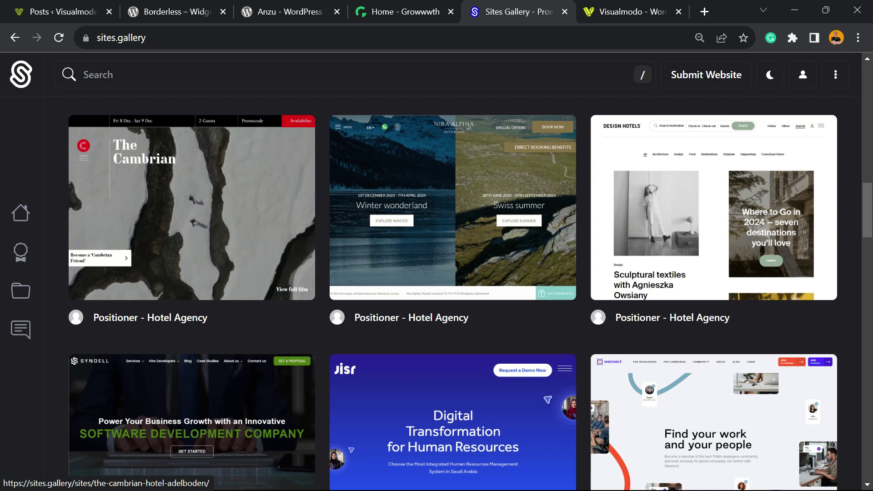
scroll(190, 227, up, 1)
scroll(191, 227, up, 5)
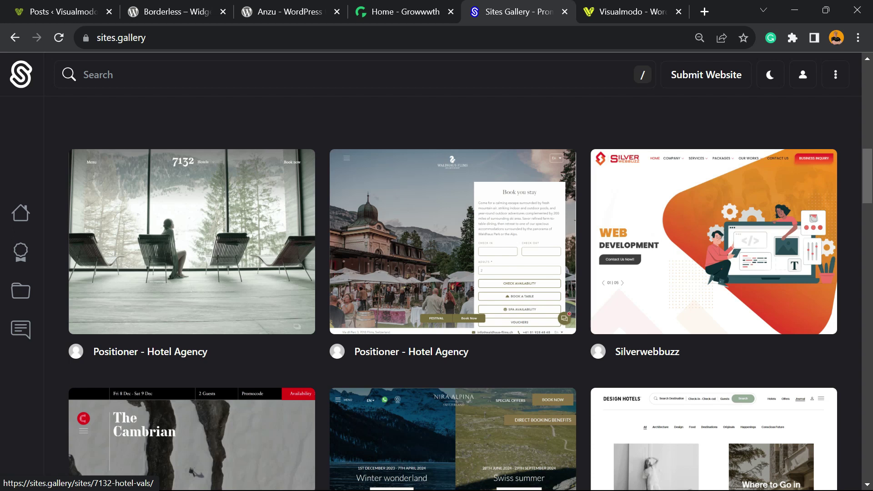
Scroll Visualmodo's Templates Library past templates like Politician, Pizzeria, Copywriter and Business Coach.
click(632, 11)
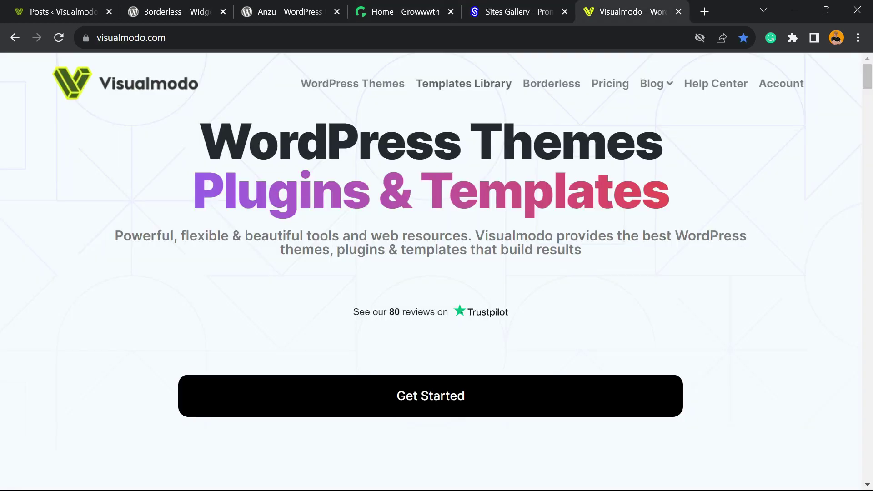
click(463, 84)
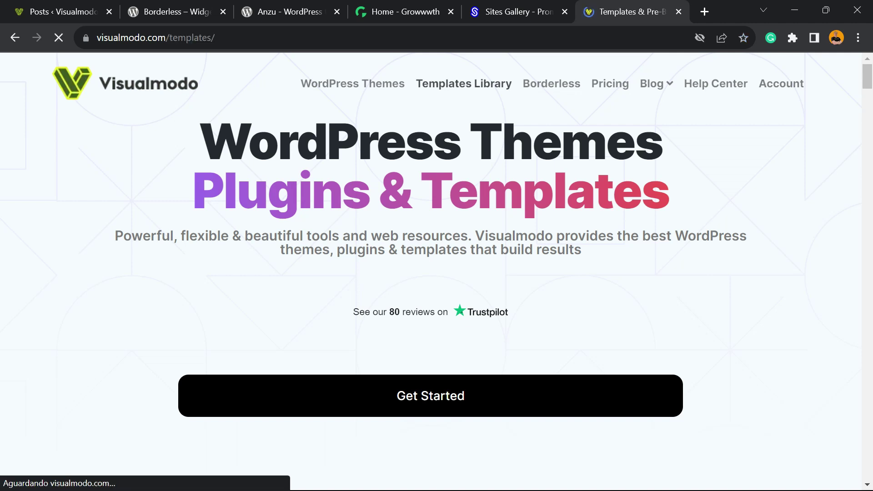
scroll(431, 300, down, 3)
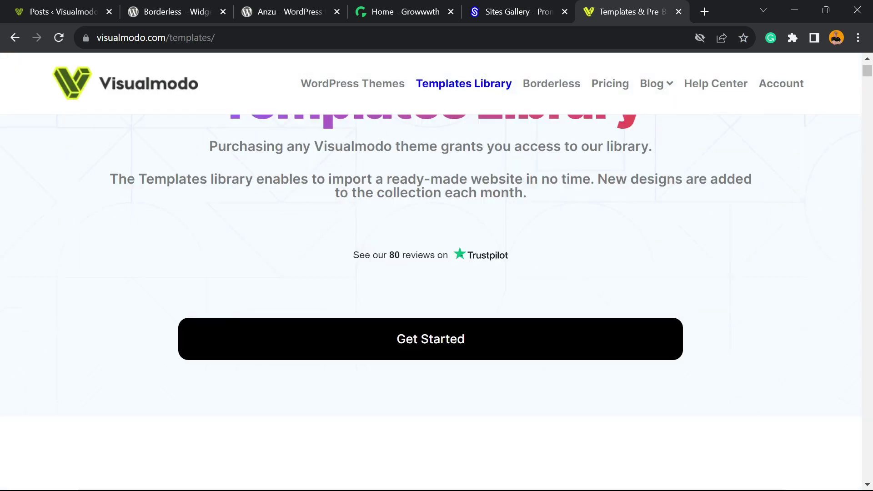
scroll(431, 300, down, 4)
scroll(409, 300, down, 5)
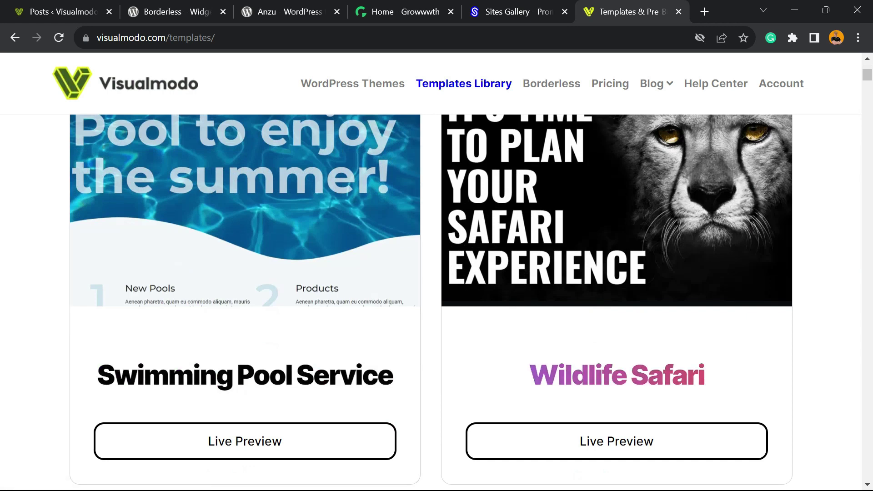
scroll(431, 303, down, 7)
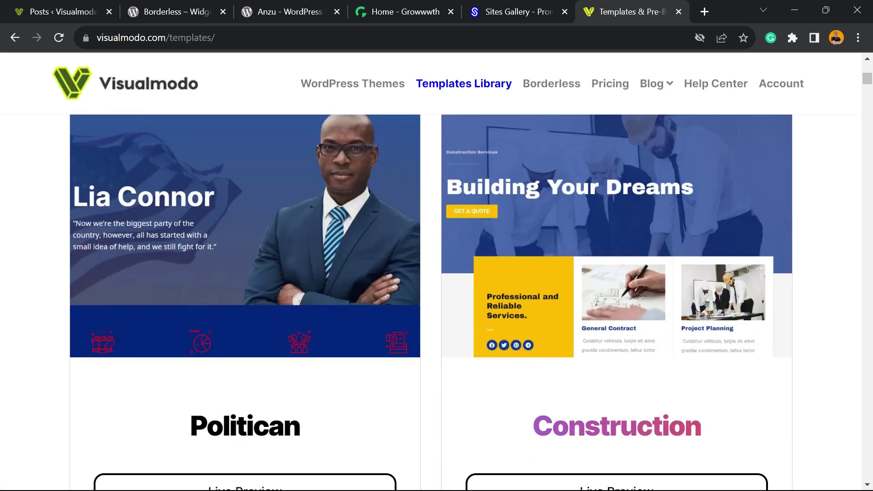
scroll(430, 303, down, 7)
scroll(430, 303, down, 4)
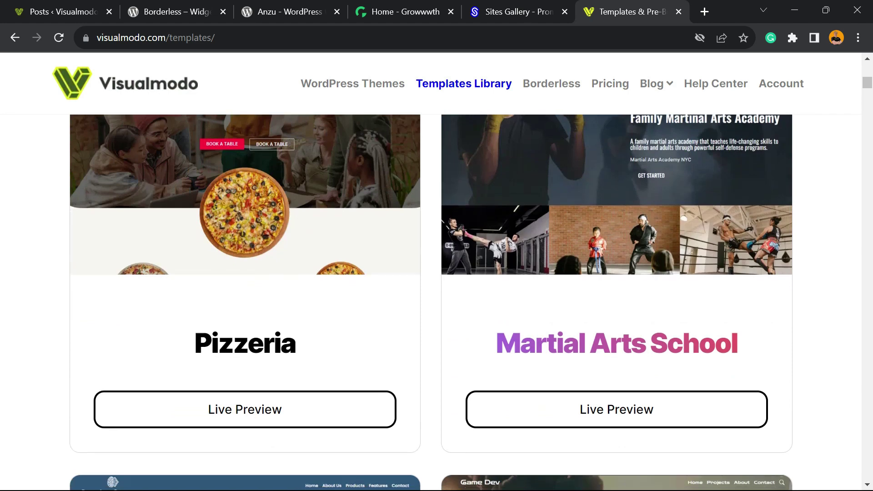
scroll(431, 303, down, 3)
scroll(431, 303, down, 7)
scroll(431, 302, down, 2)
scroll(431, 303, down, 9)
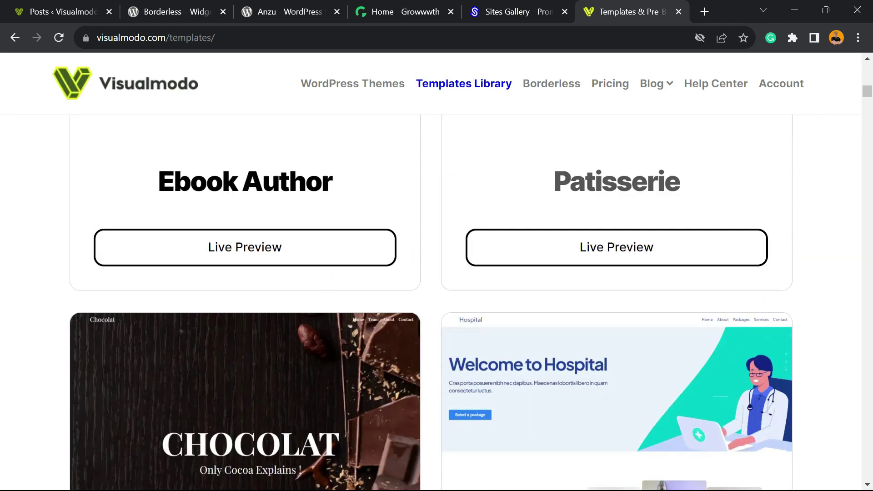
scroll(431, 302, down, 9)
scroll(431, 303, down, 5)
scroll(430, 302, down, 7)
scroll(431, 303, down, 10)
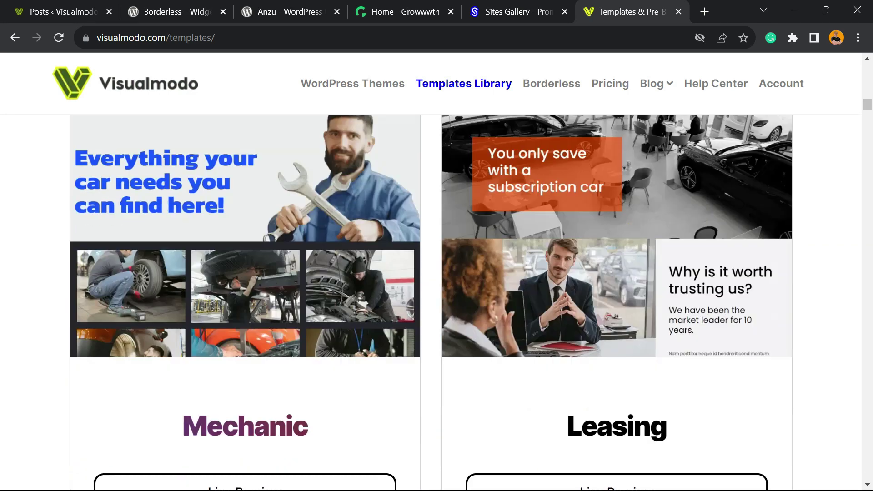
scroll(431, 302, down, 4)
scroll(431, 303, down, 8)
scroll(431, 303, down, 10)
scroll(431, 302, down, 6)
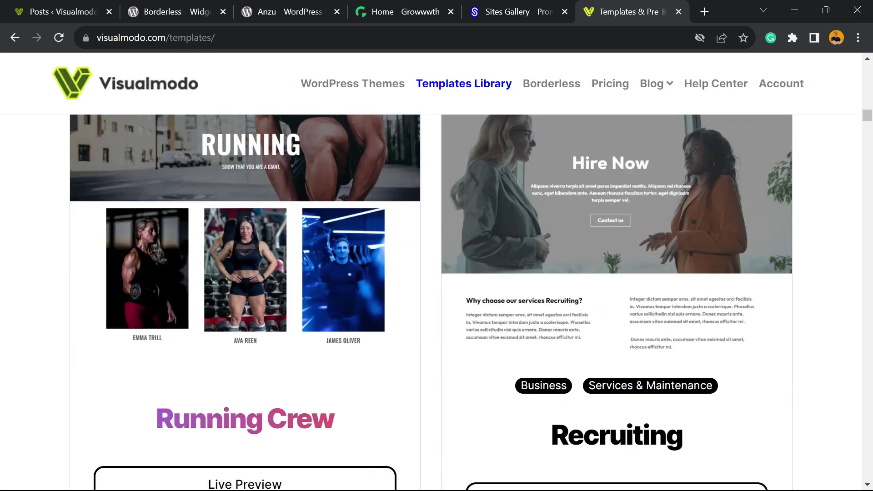
scroll(431, 302, down, 10)
scroll(431, 302, down, 3)
scroll(431, 302, down, 10)
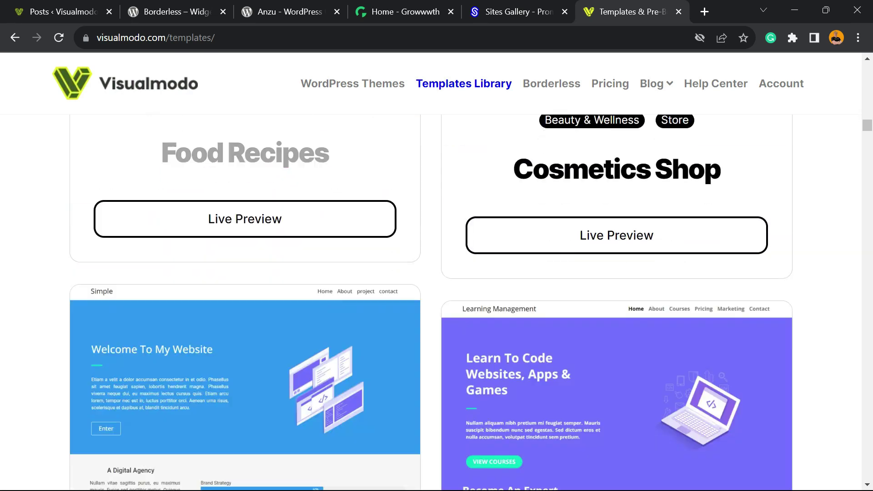
scroll(431, 303, down, 5)
scroll(430, 303, down, 8)
scroll(431, 303, down, 3)
scroll(502, 202, down, 10)
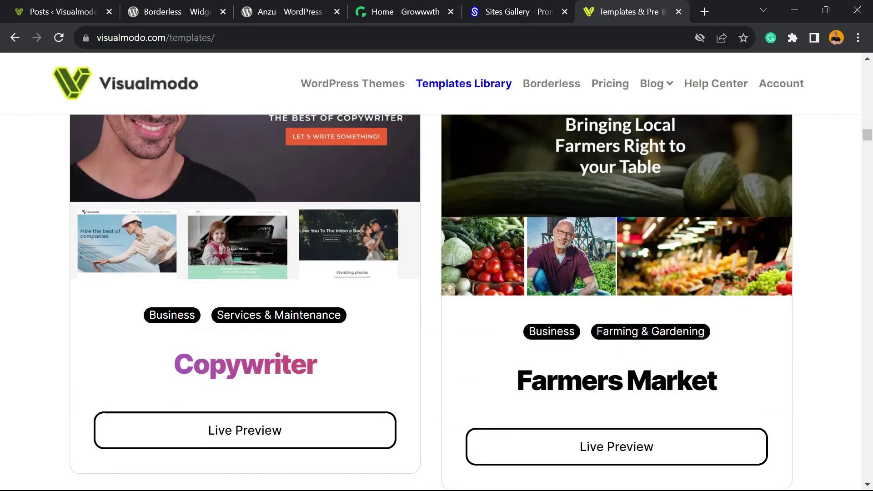
scroll(503, 201, down, 3)
scroll(502, 201, down, 3)
scroll(503, 202, down, 3)
scroll(431, 302, down, 6)
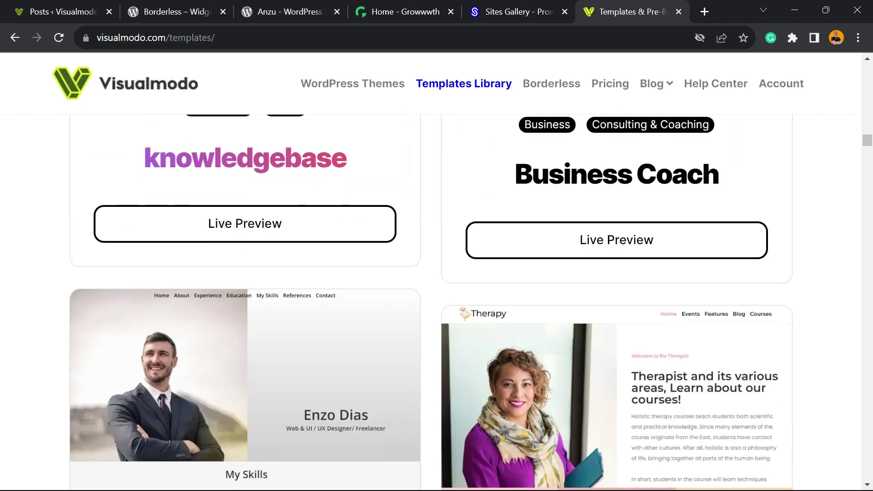